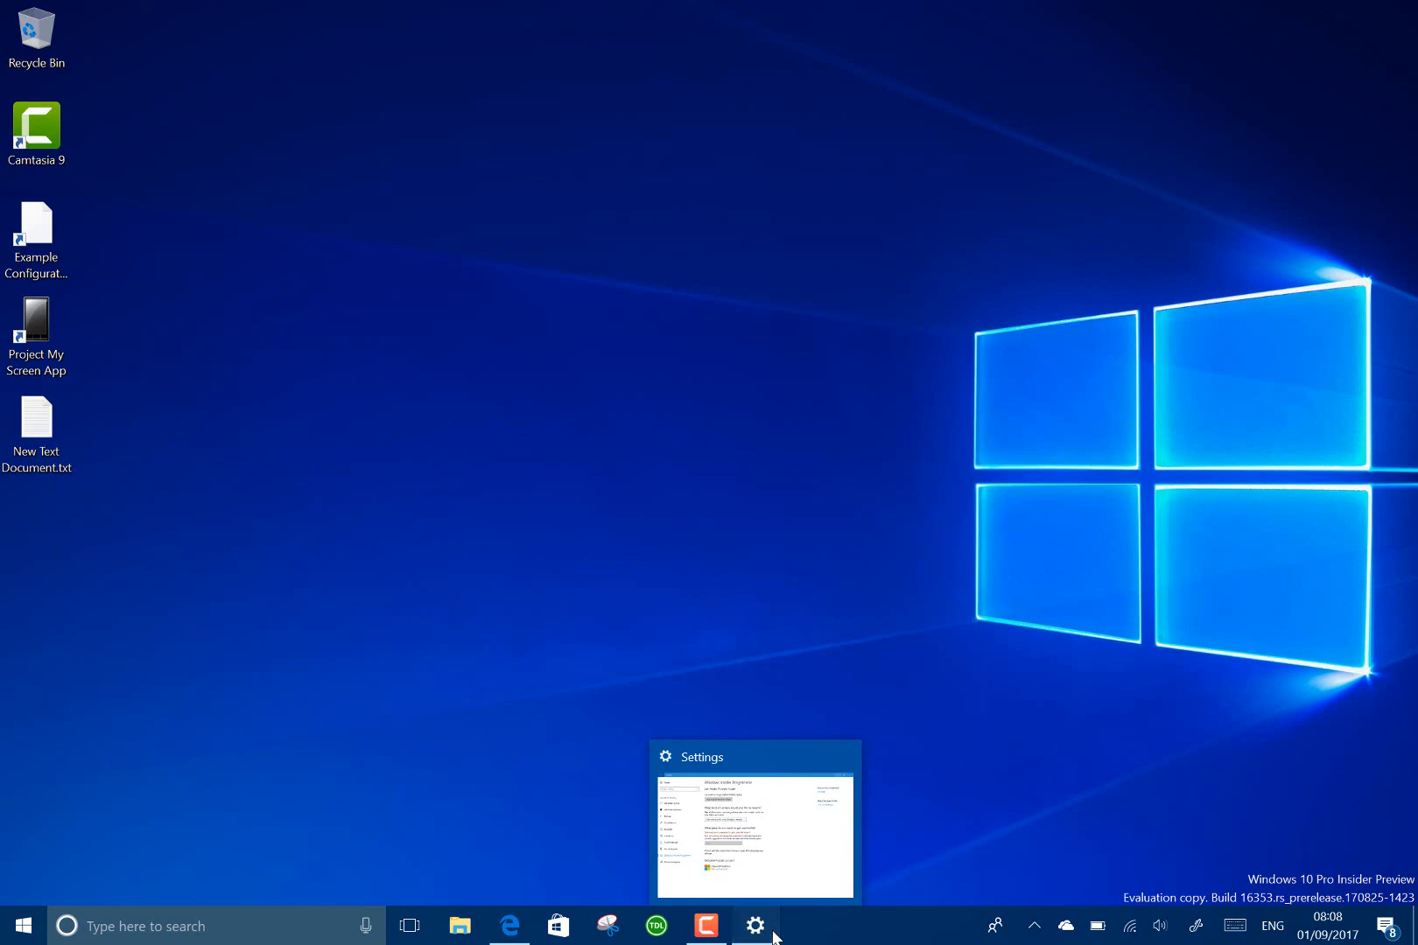
Step: Restore the Settings window on the Windows Insider Programme page from the taskbar
click(755, 925)
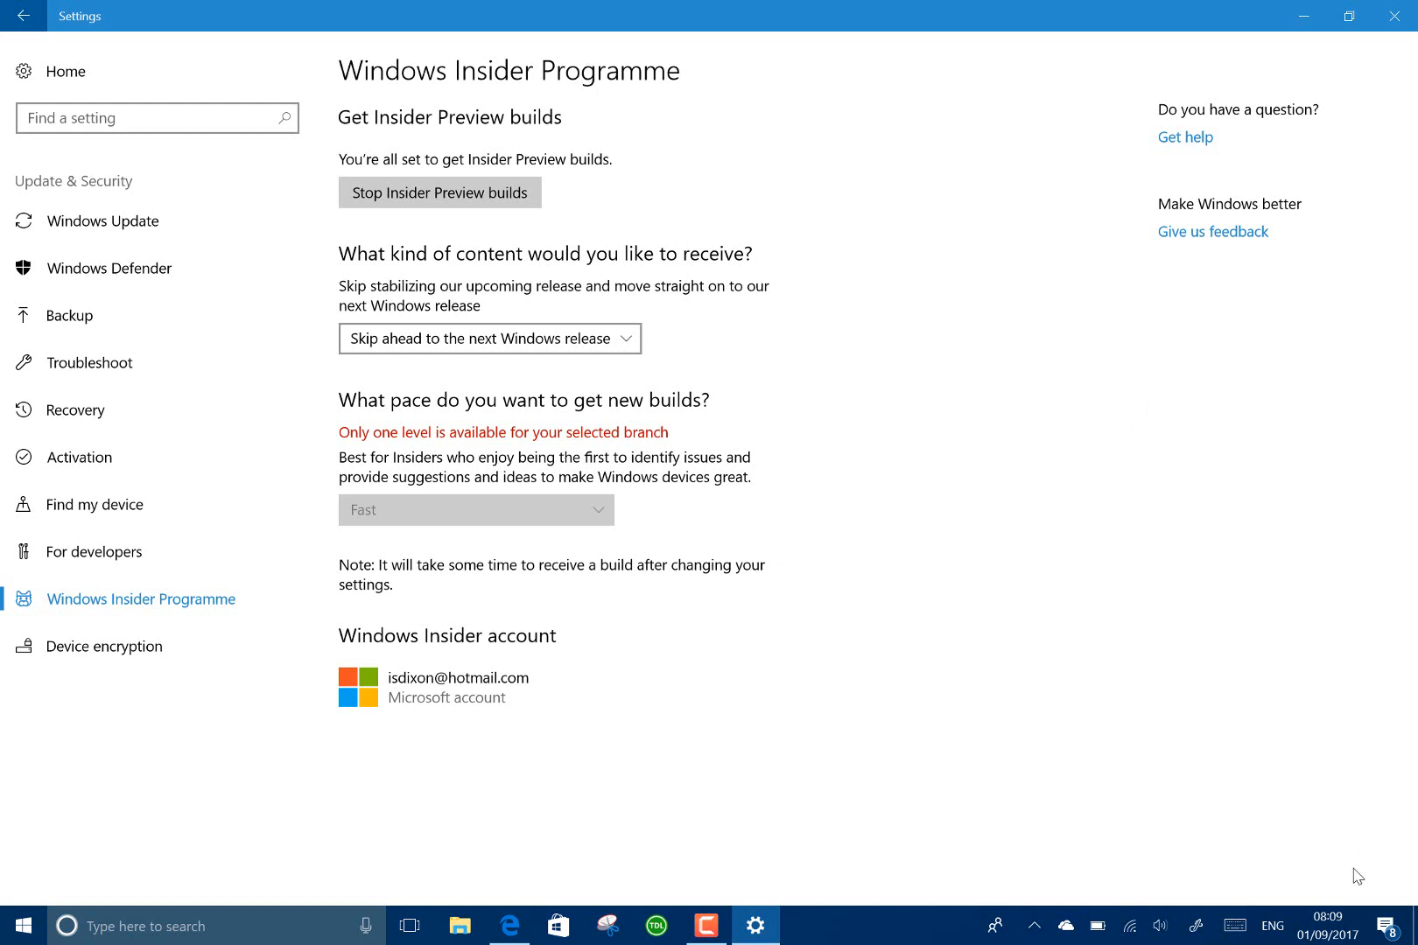
Step: Show Action Center and clear all its notifications at once
click(1387, 927)
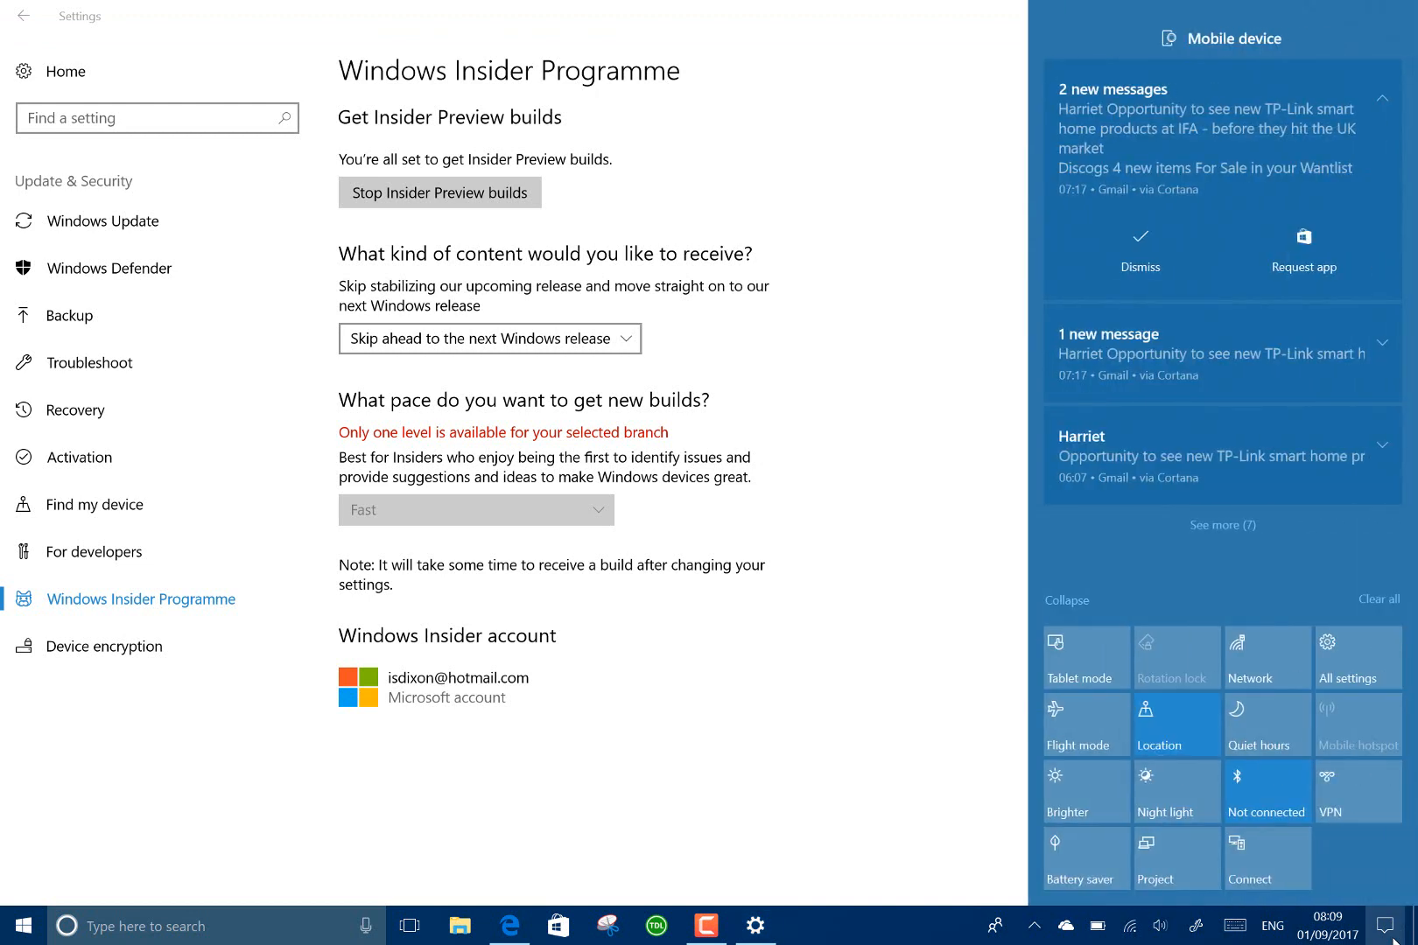
key(super+shift+c)
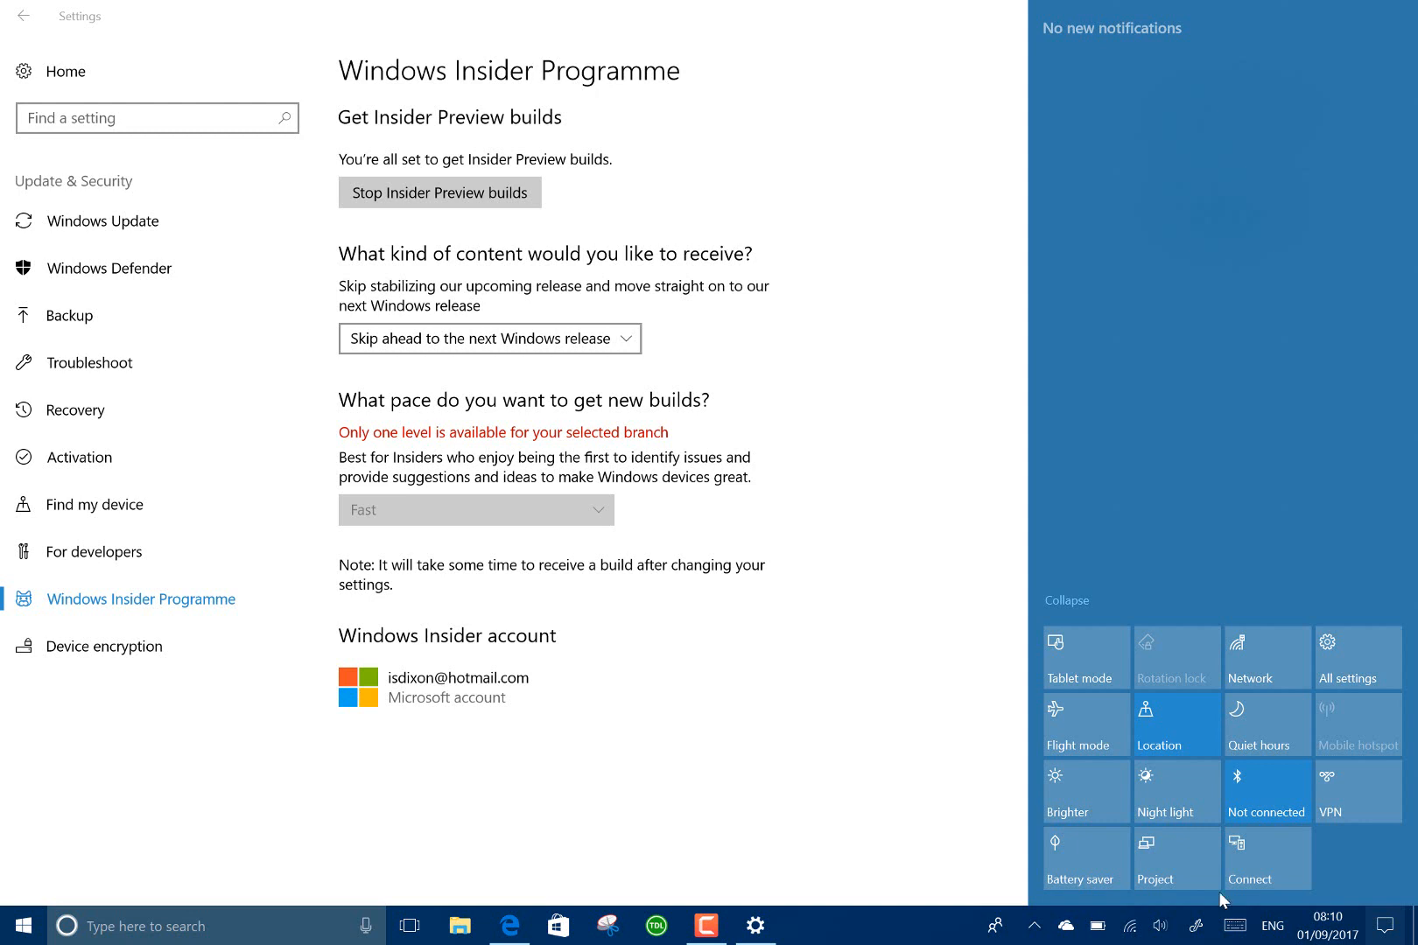
Step: Reselect Skip ahead to the next Windows release as the Insider content choice
click(931, 698)
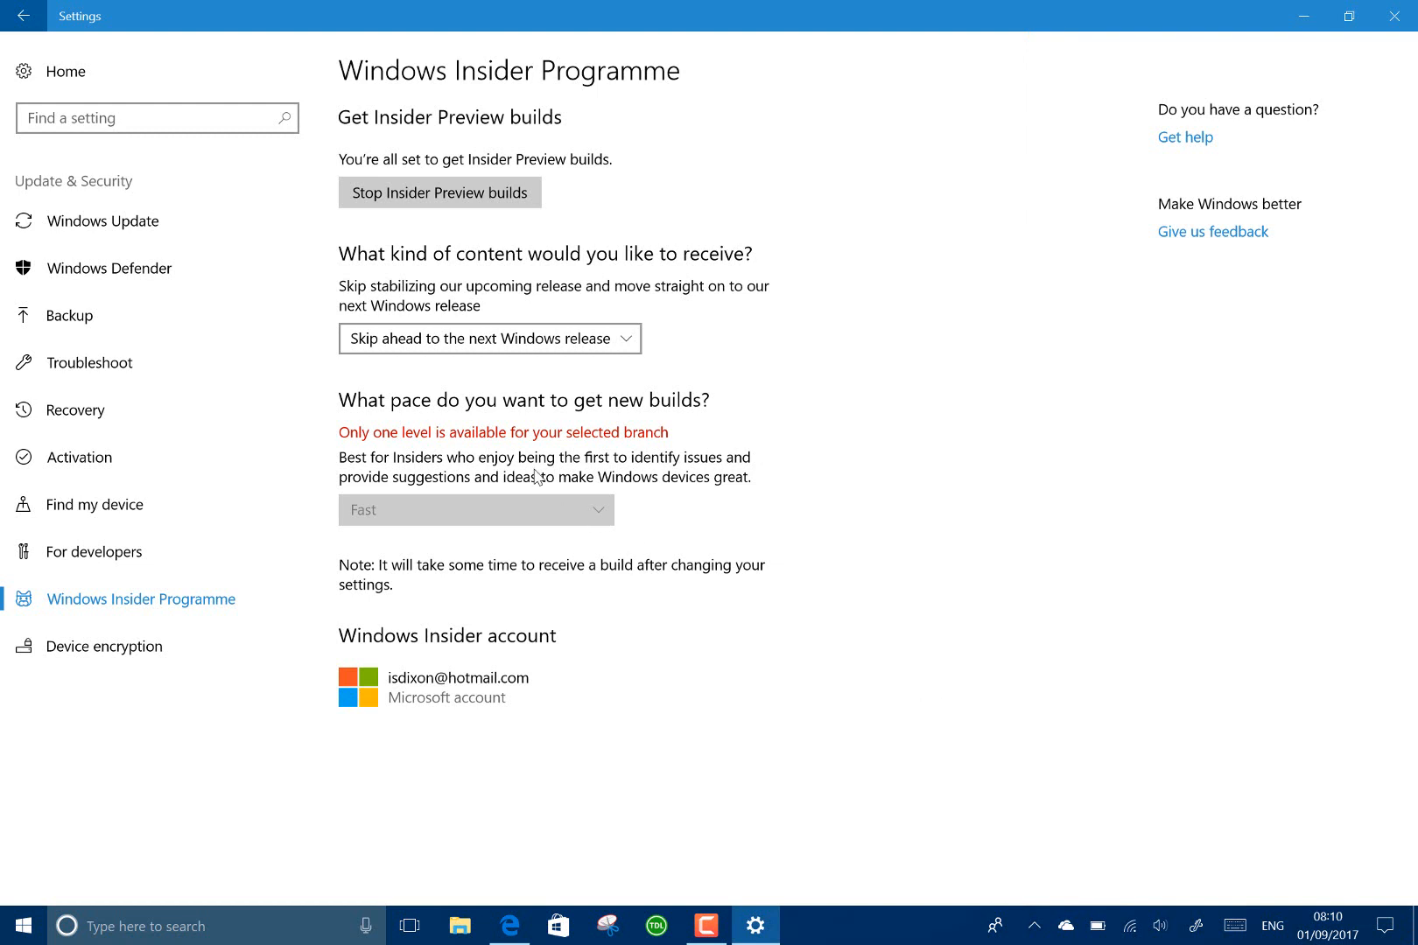
click(525, 342)
click(529, 343)
click(1302, 16)
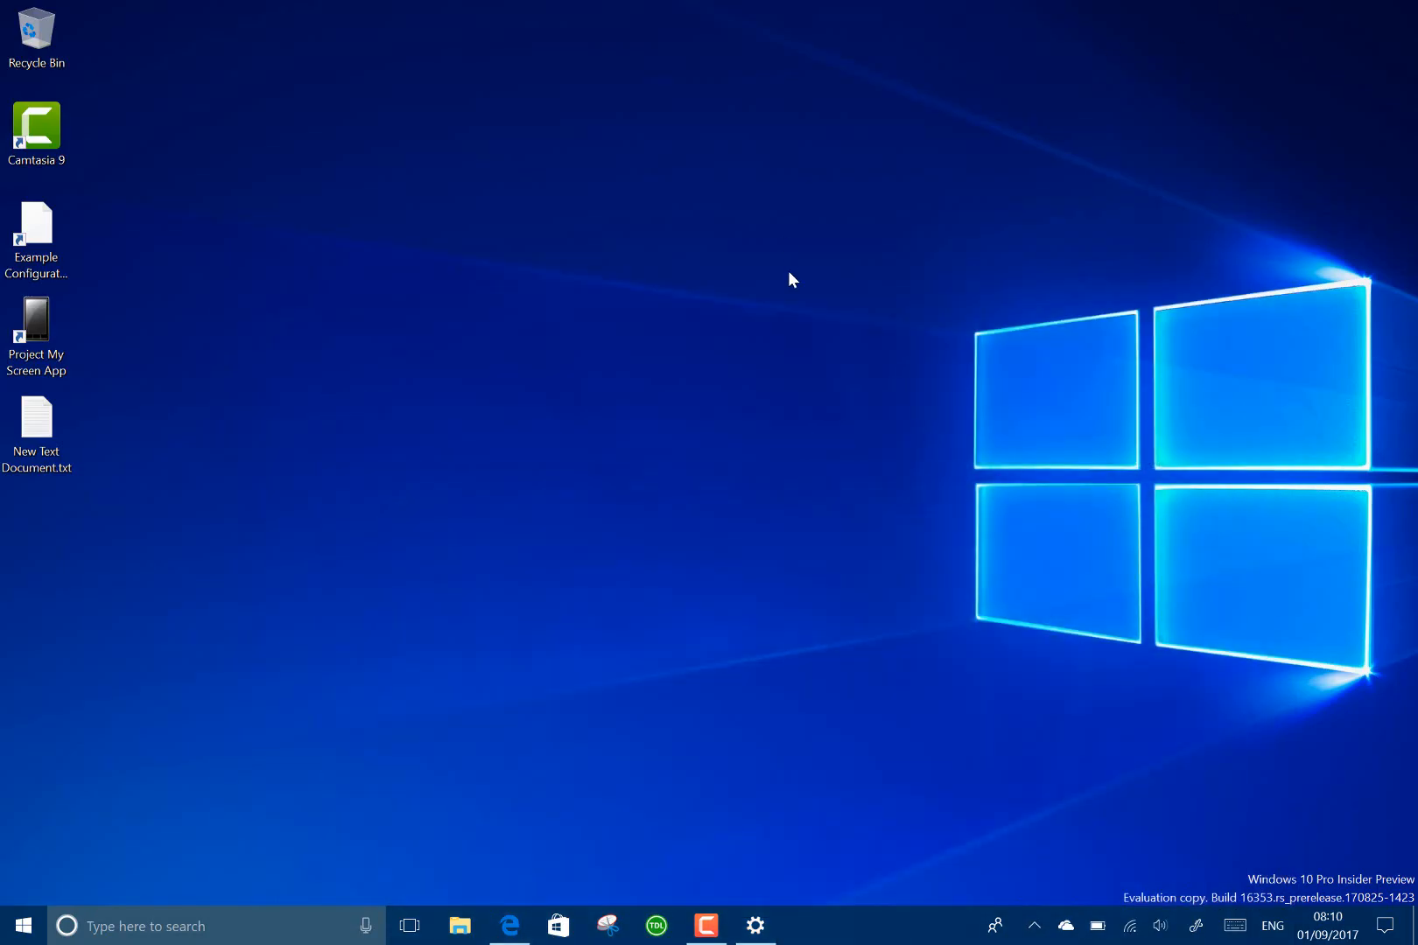